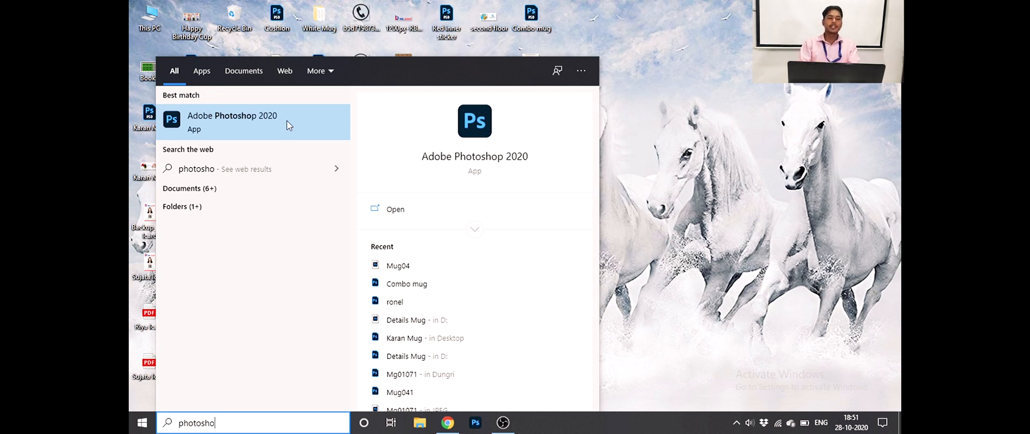
Launch Adobe Photoshop 2020 and open the settings for a new document.
left_click(284, 129)
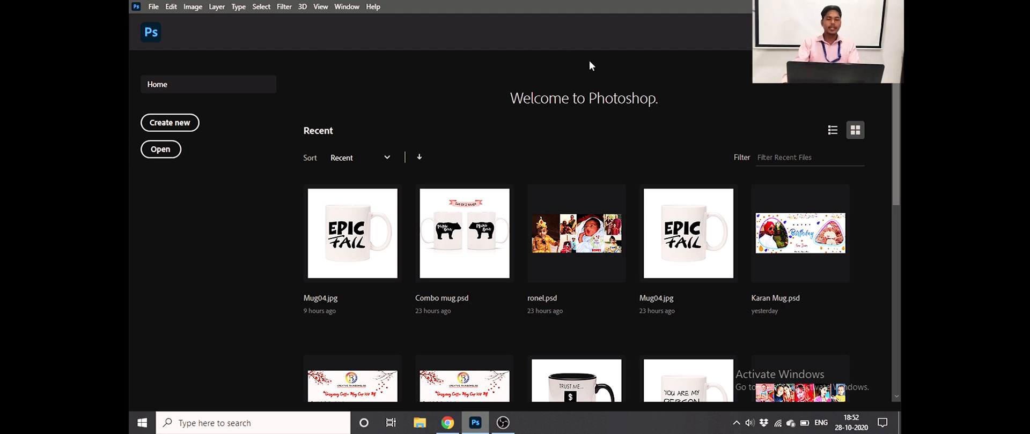
left_click(153, 7)
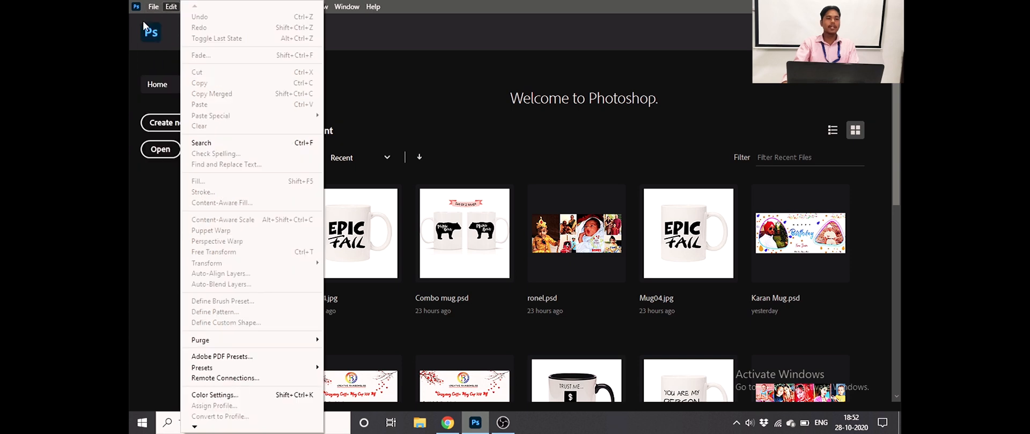
left_click(159, 21)
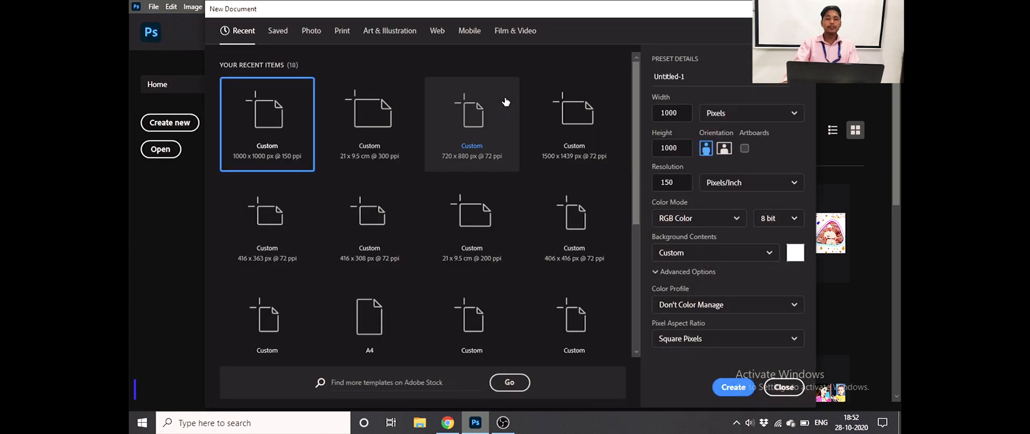
left_click_drag(552, 5, 583, 28)
Name the new document "Class 1".
left_click(645, 82)
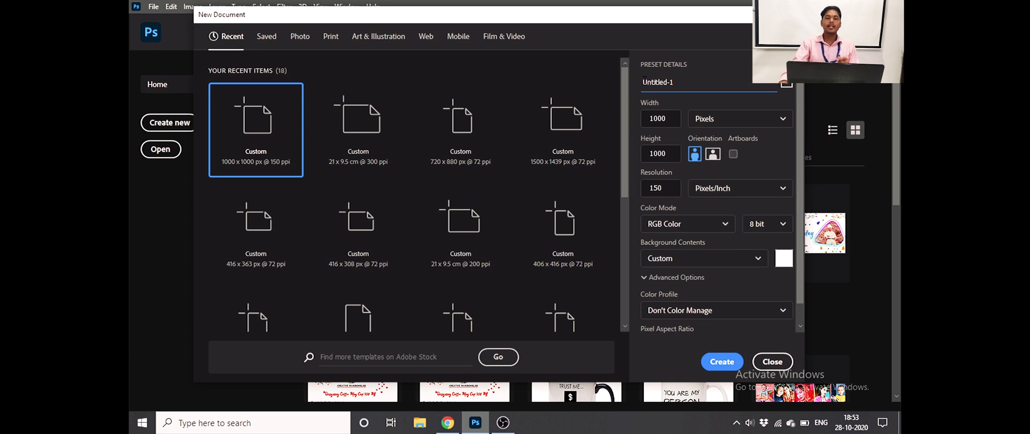
double_click(691, 83)
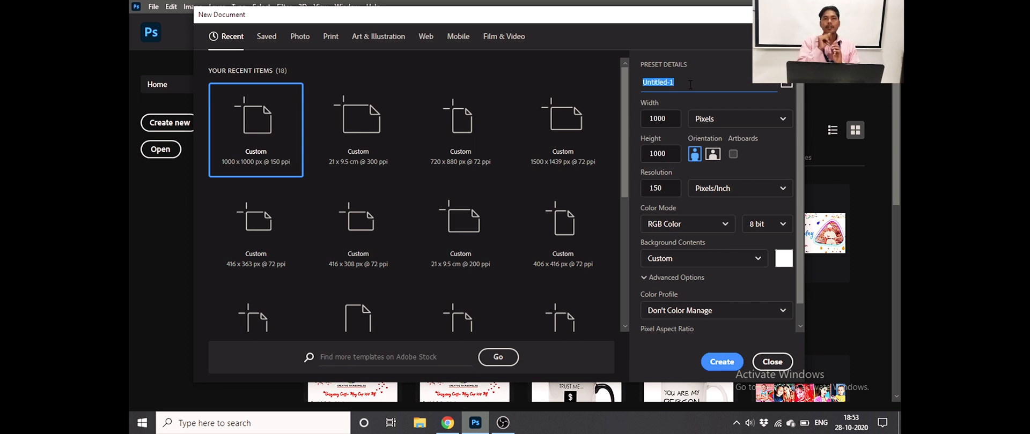
type("d")
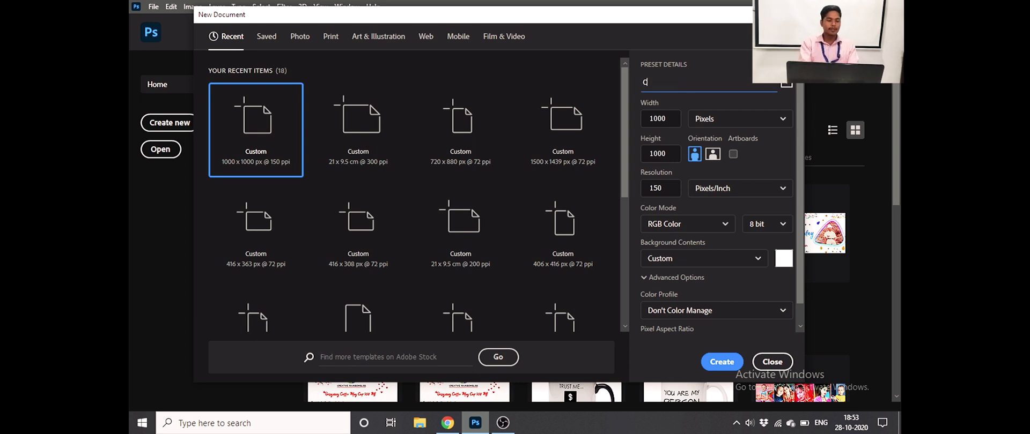
type("lass 1")
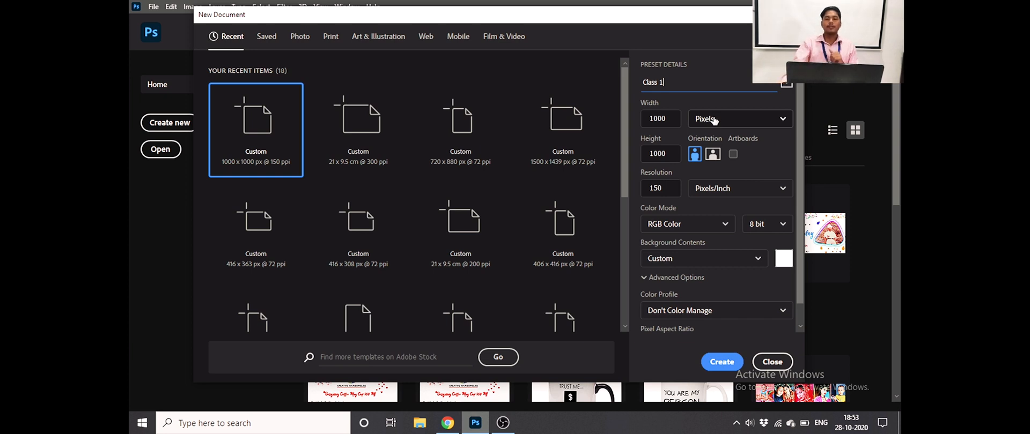
Try inches as the new document's unit and return it to pixels.
left_click(744, 120)
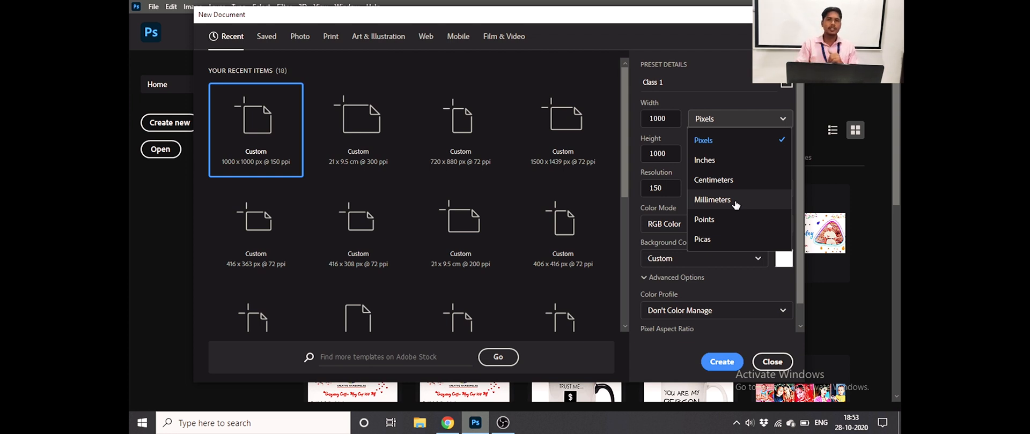
left_click(702, 160)
left_click(714, 127)
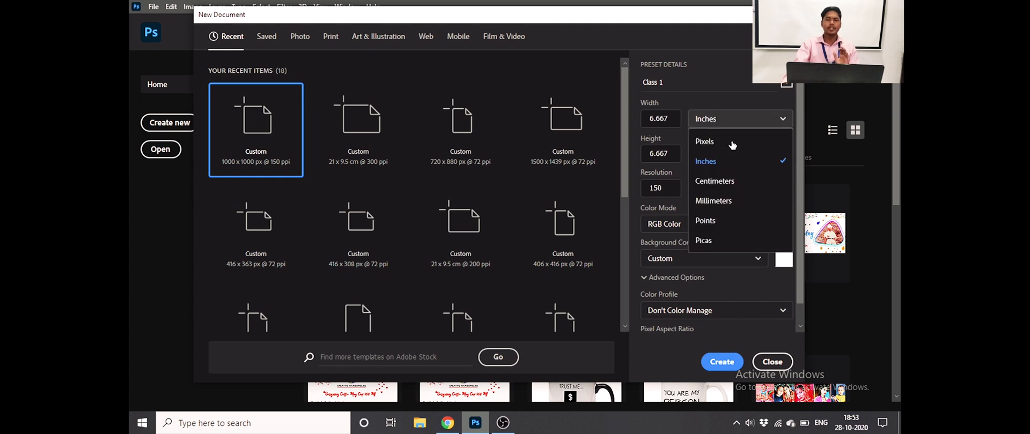
left_click(717, 142)
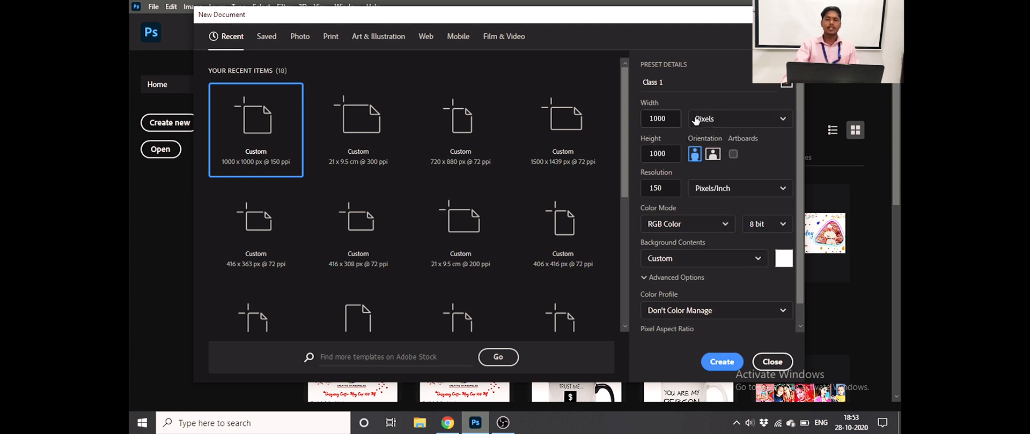
Set the new document's width and height to 1080 pixels each, with portrait orientation.
left_click_drag(666, 118, 627, 124)
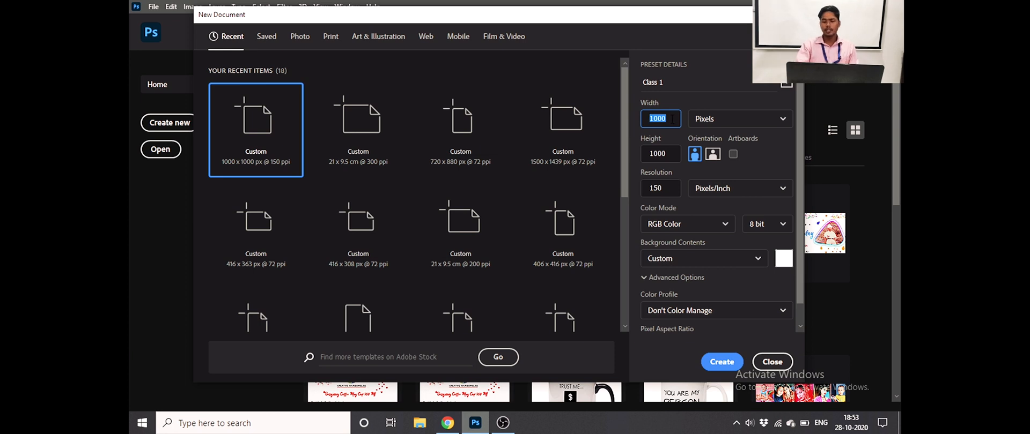
type("1080")
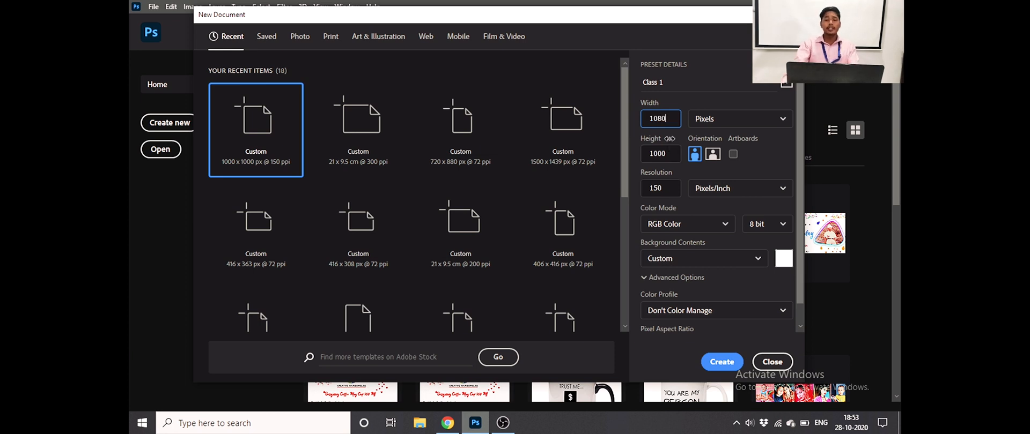
left_click_drag(677, 159, 638, 161)
type("1080")
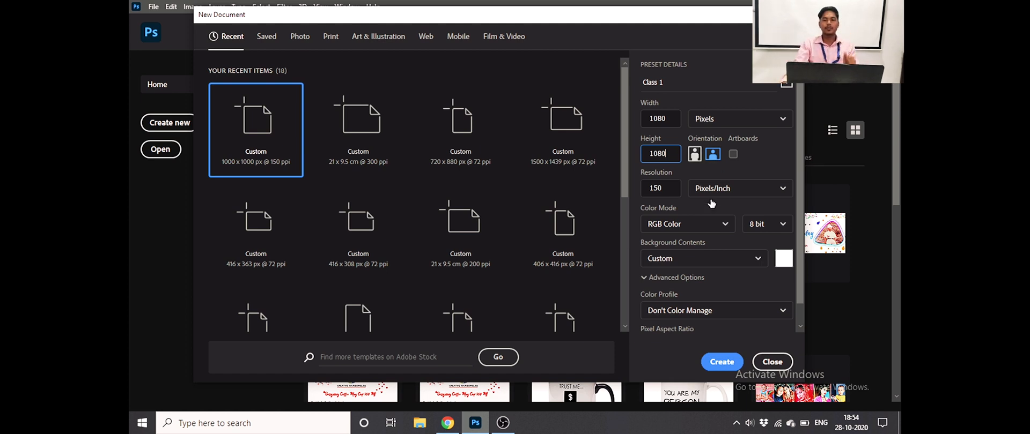
left_click(695, 154)
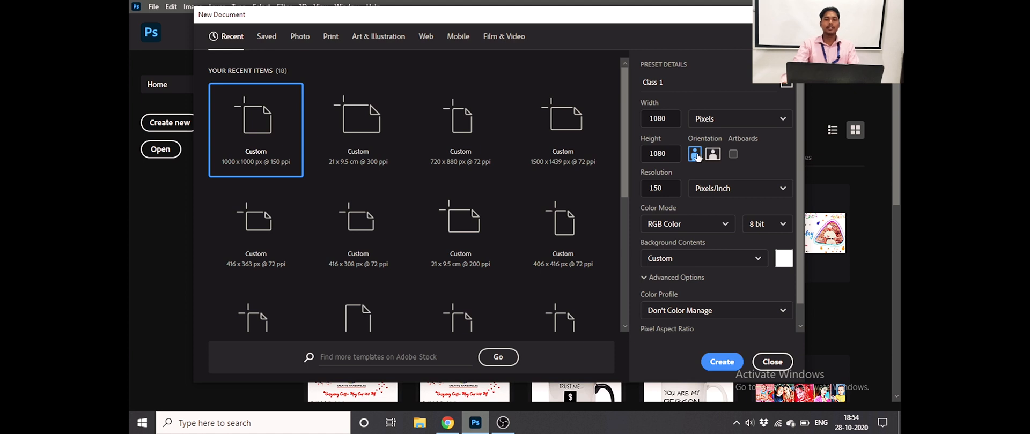
Set the resolution to 200 pixels/inch and create the document.
left_click(657, 189)
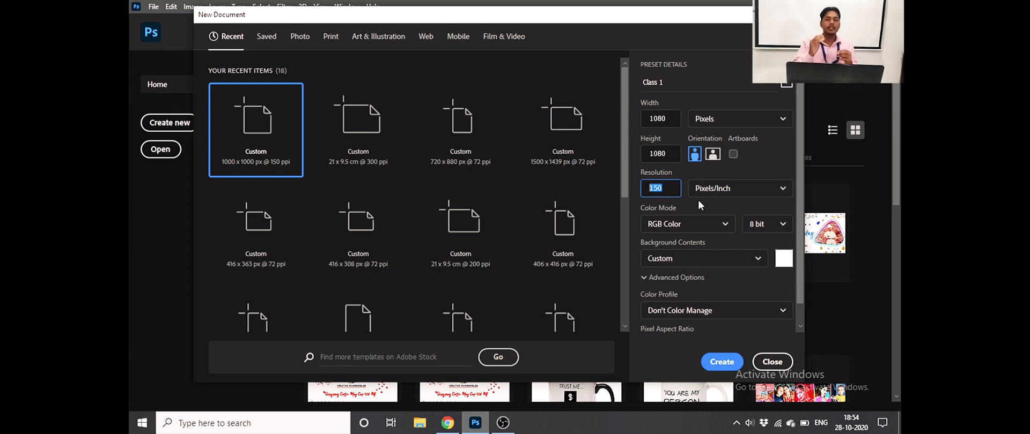
type("200")
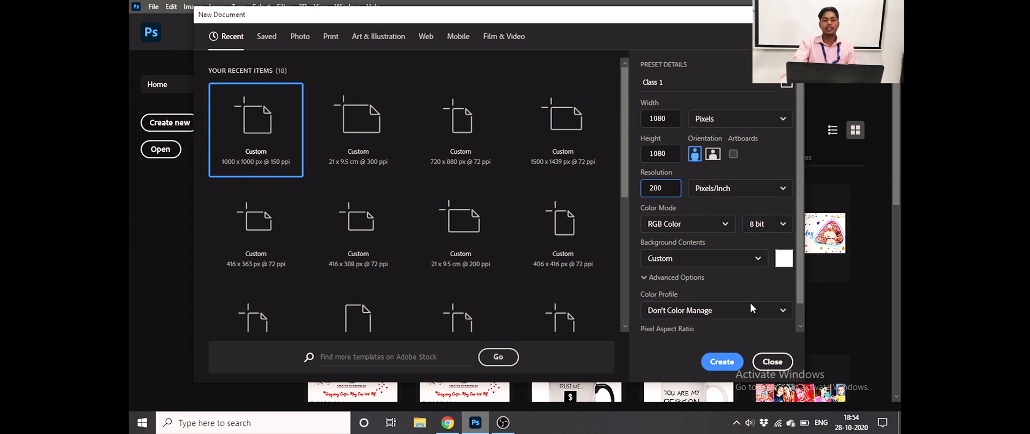
left_click(736, 364)
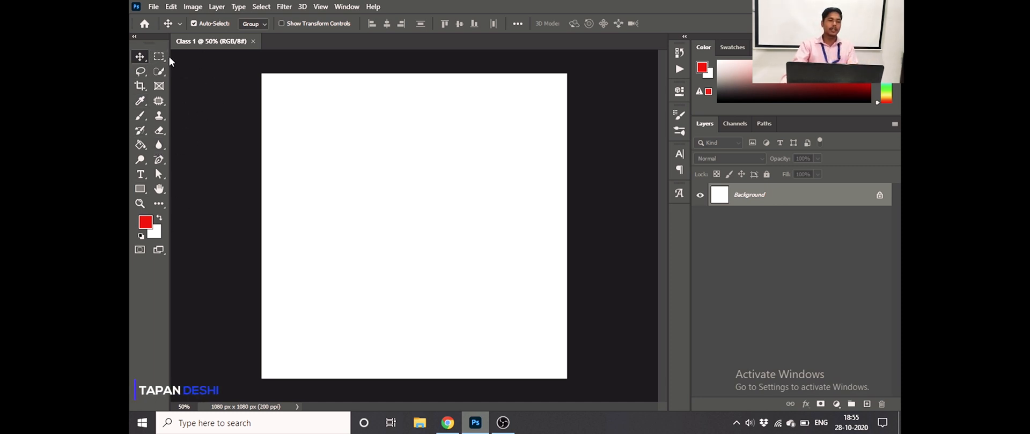
Toggle the toolbox repeatedly between its single-column and double-column layouts, ending with two columns.
left_click(135, 37)
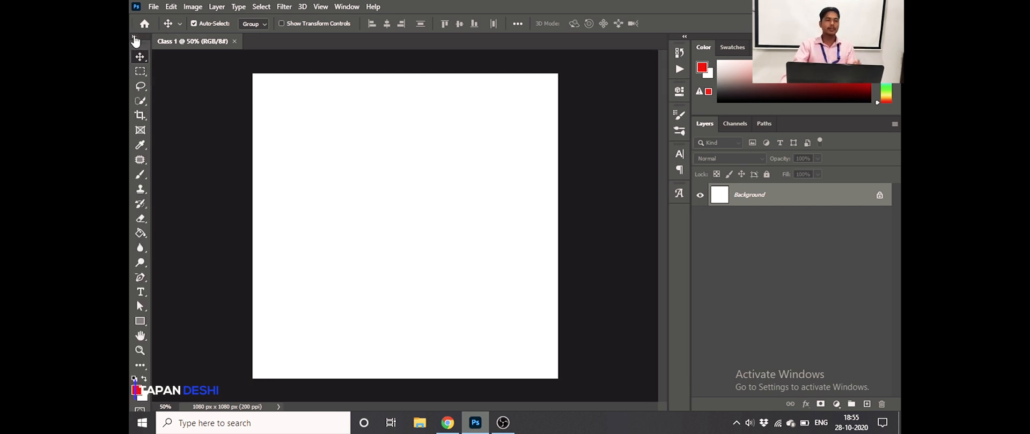
left_click(134, 37)
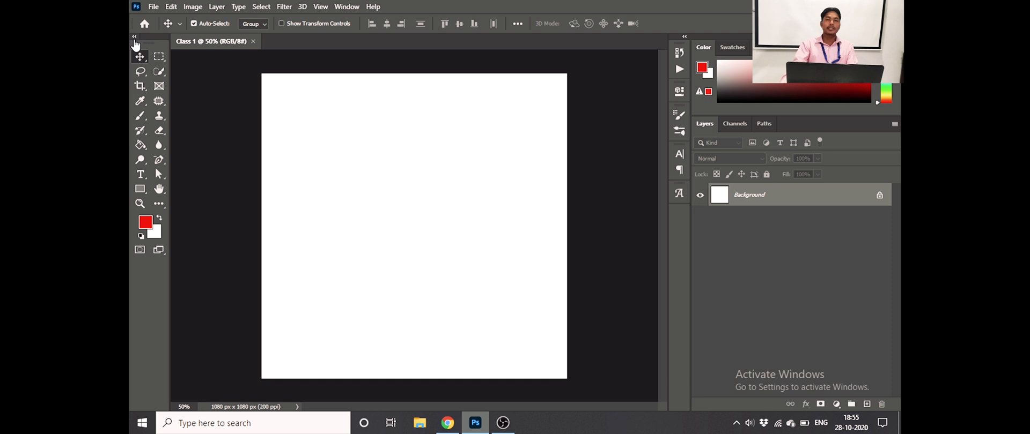
left_click(135, 37)
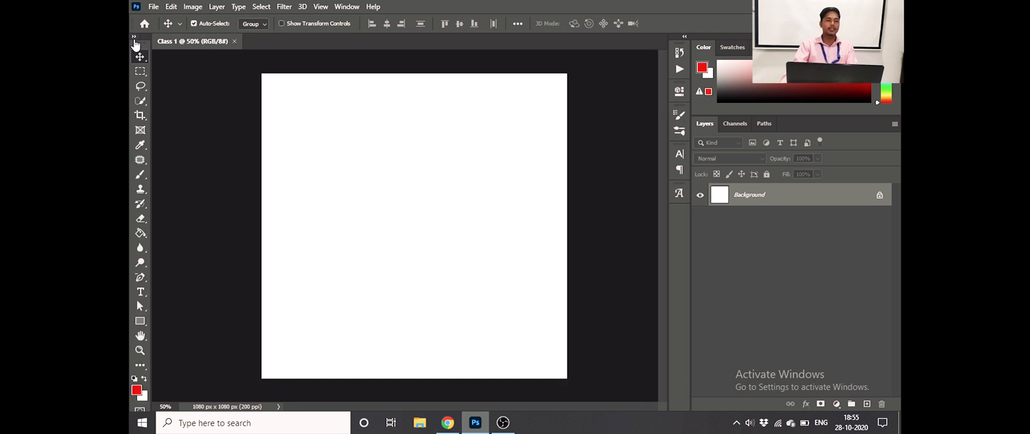
left_click(134, 37)
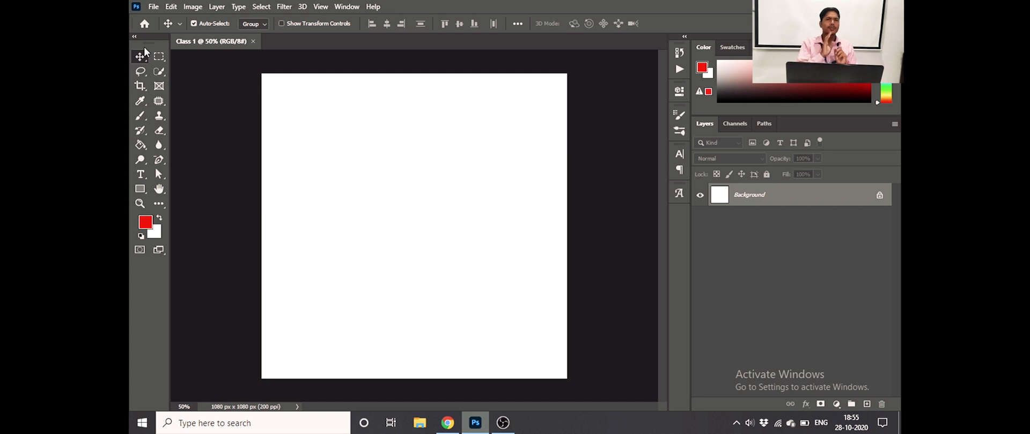
left_click(134, 36)
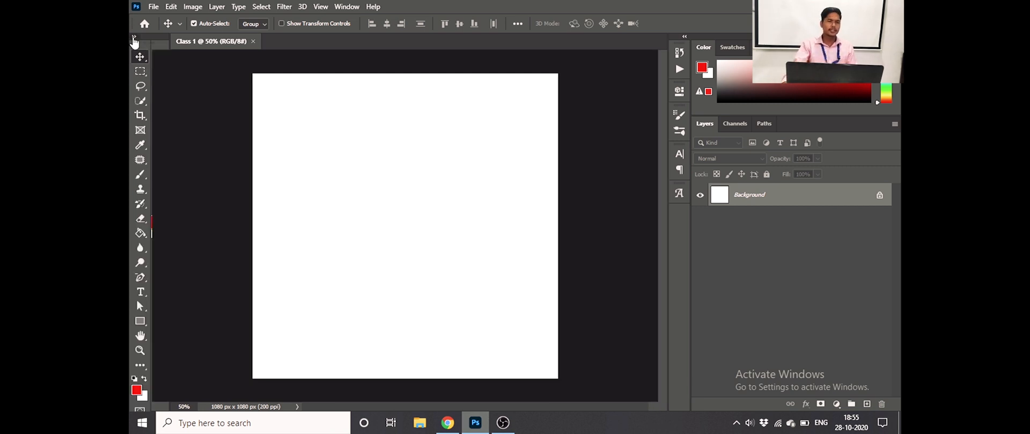
left_click(134, 37)
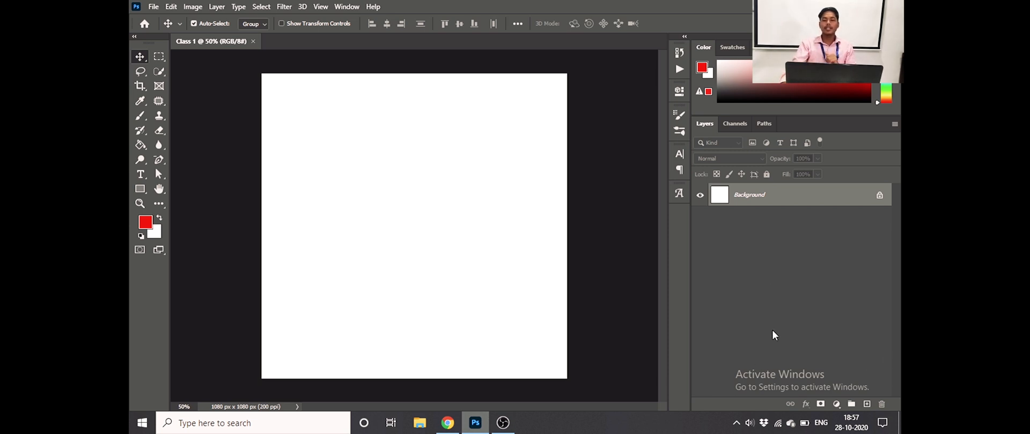
Add six new empty layers above the Background layer.
left_click(866, 404)
left_click(867, 404)
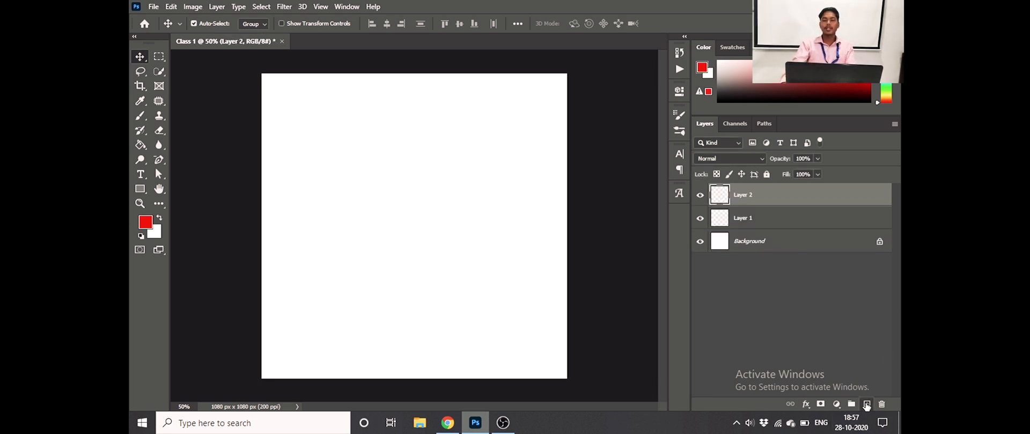
left_click(866, 404)
left_click(866, 404)
left_click(866, 404)
left_click(866, 404)
Delete the five uppermost layers, keeping only Layer 1 and the Background.
left_click(881, 404)
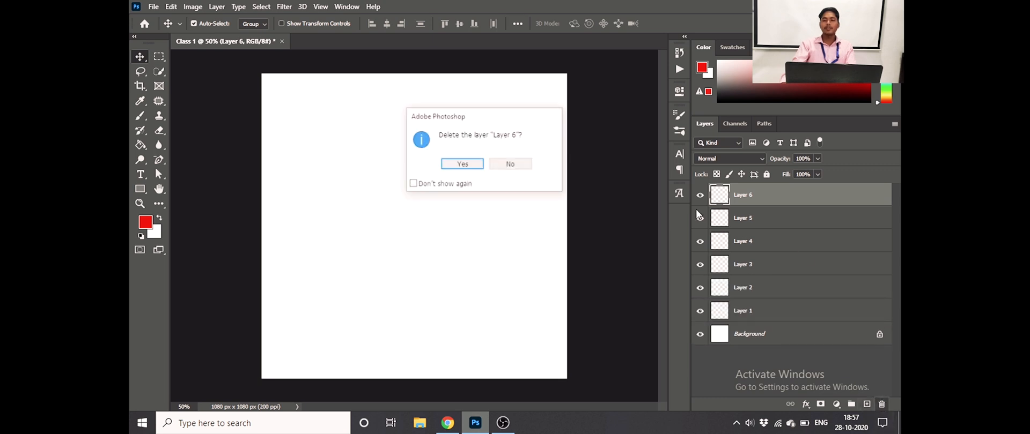
left_click(462, 164)
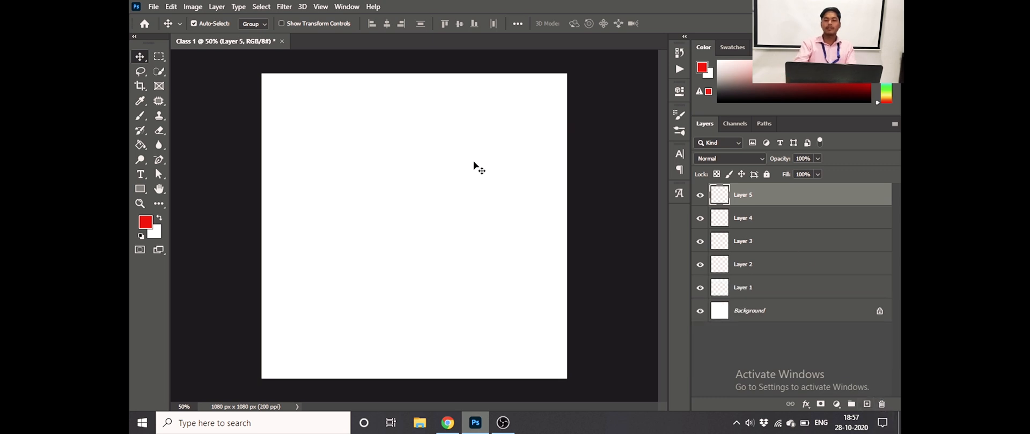
key("Delete")
key("Delete")
key("Delete")
key("Delete")
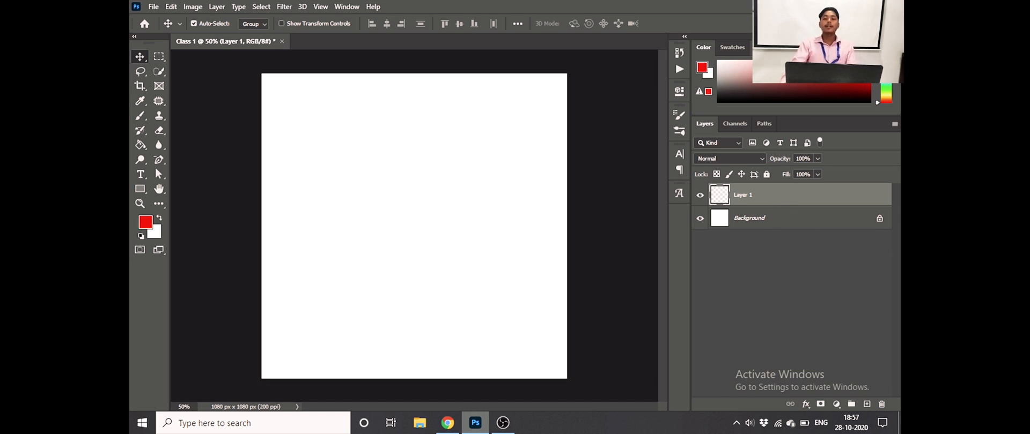
Pick dark red as the foreground color, and swap the sides of the Color and Layers panel group and the toolbox around the canvas.
left_click(839, 84)
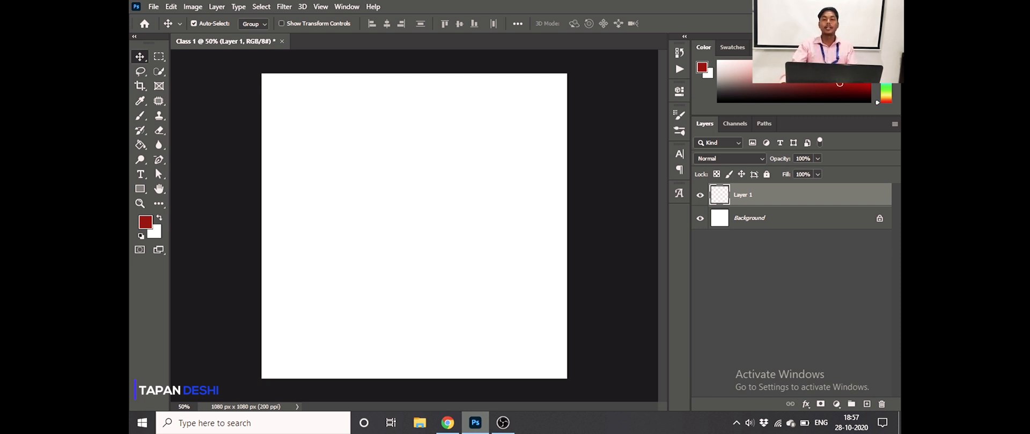
left_click_drag(843, 37, 603, 64)
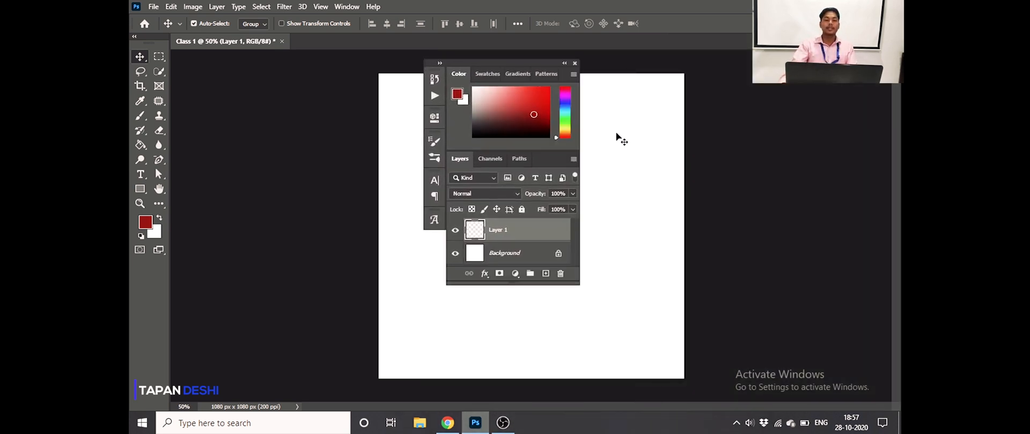
left_click_drag(497, 66, 256, 69)
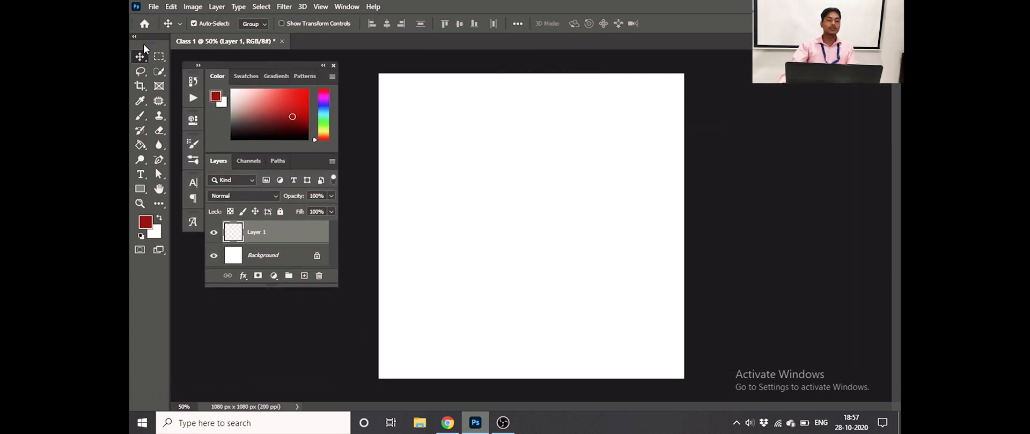
left_click_drag(149, 42, 847, 66)
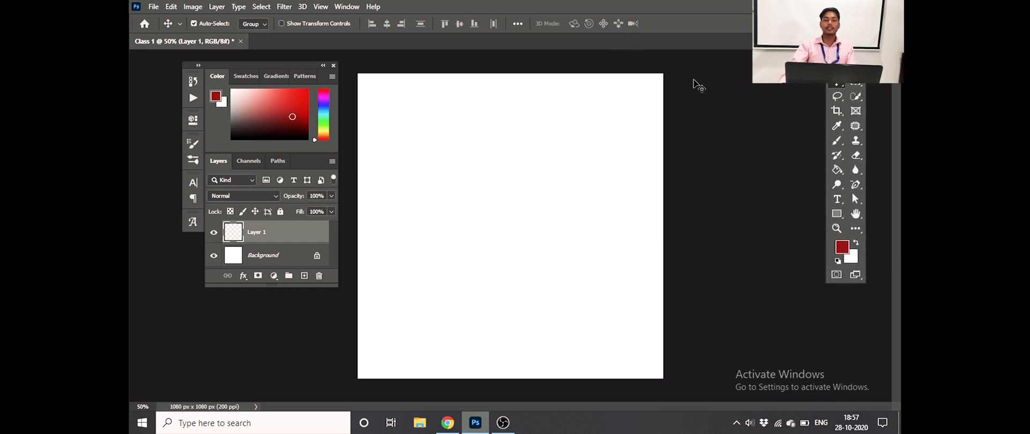
left_click_drag(242, 65, 201, 73)
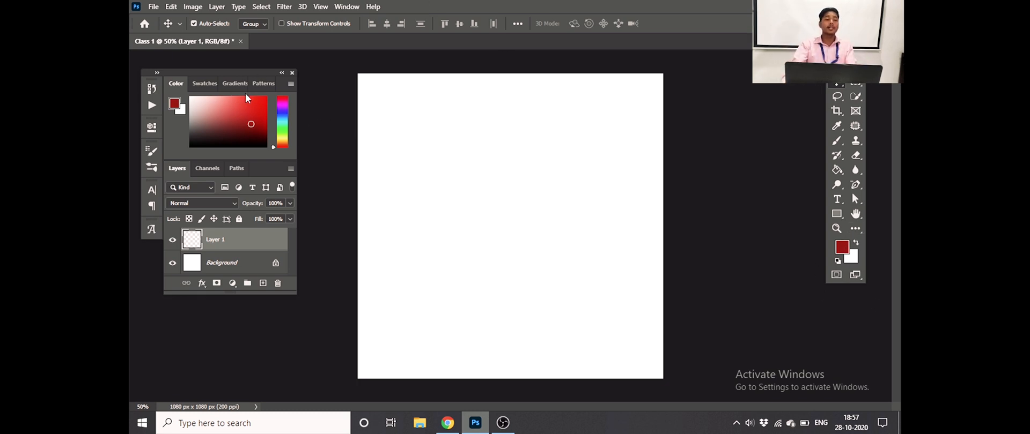
Close the Color, Swatches and Patterns panels of the floating panel group.
left_click(290, 85)
left_click(296, 90)
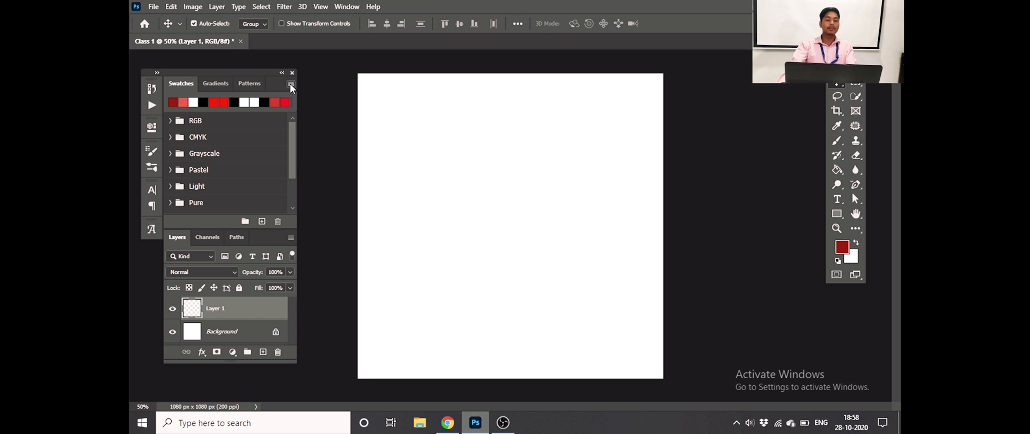
left_click_drag(180, 83, 336, 73)
left_click(445, 62)
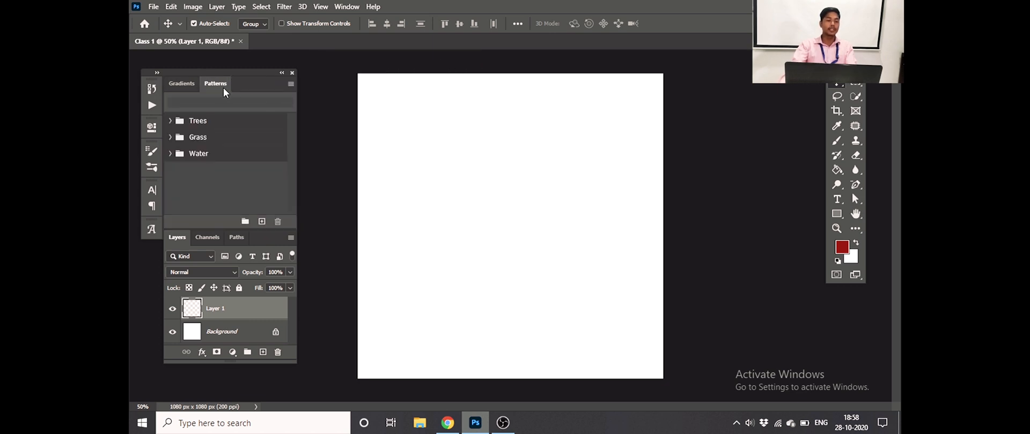
left_click_drag(223, 85, 334, 89)
left_click(440, 73)
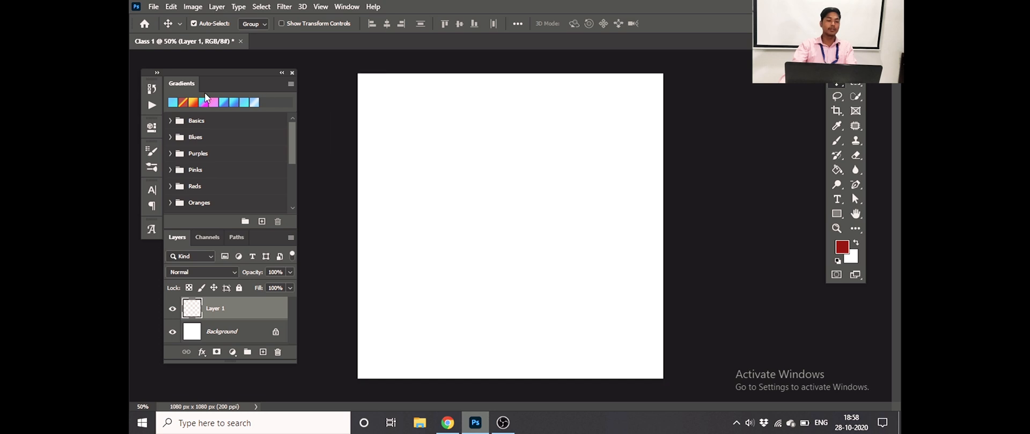
Detach and close the Gradients panel, and extend the Layers panel downward to just below the canvas's lower edge.
left_click_drag(222, 89, 417, 92)
left_click(494, 74)
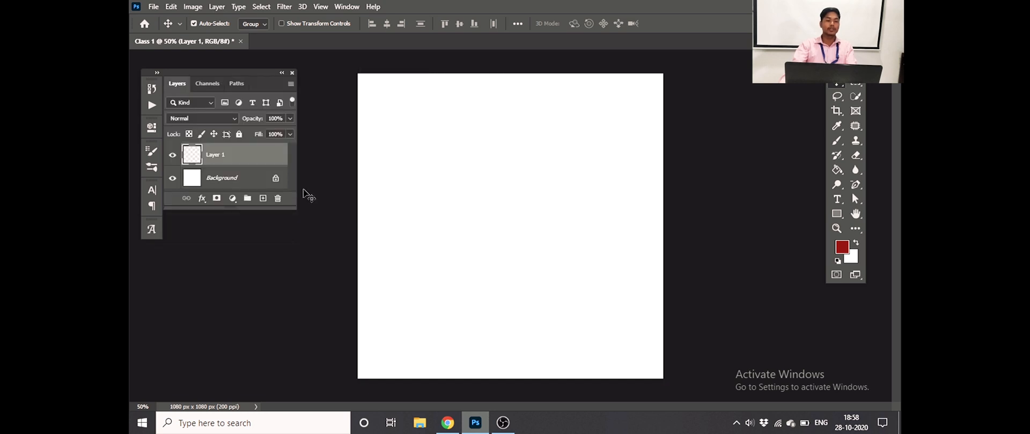
left_click_drag(231, 209, 232, 398)
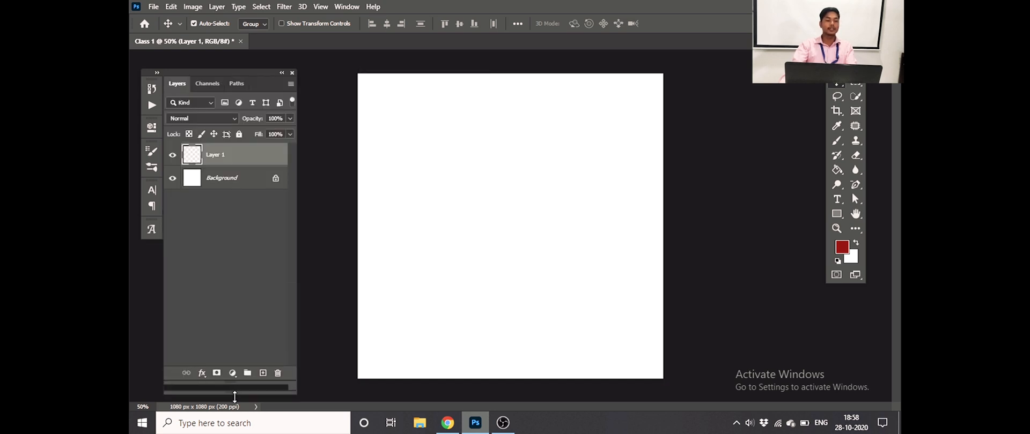
left_click_drag(846, 67, 837, 72)
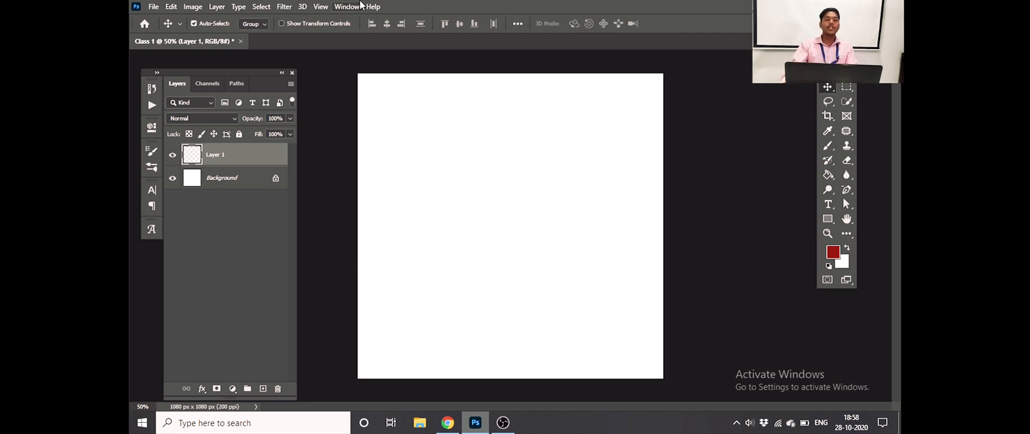
Hide the Layers panel and show it again.
left_click(346, 7)
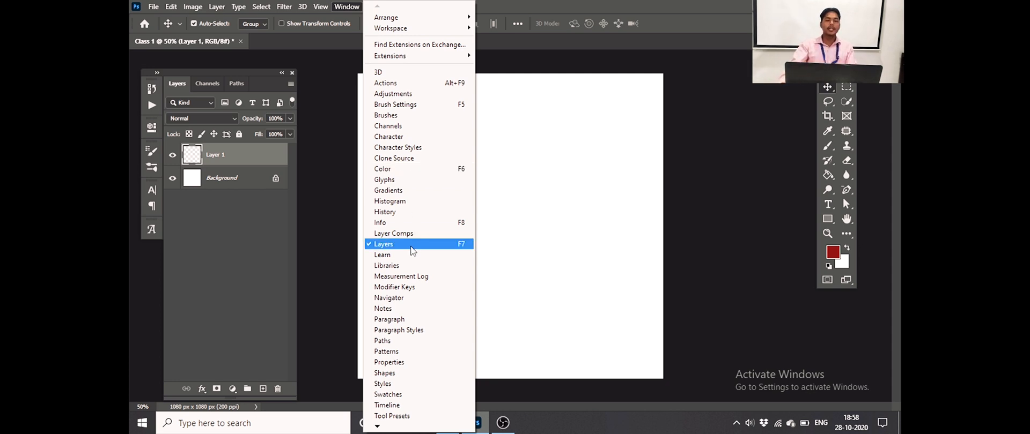
left_click(410, 244)
left_click(348, 9)
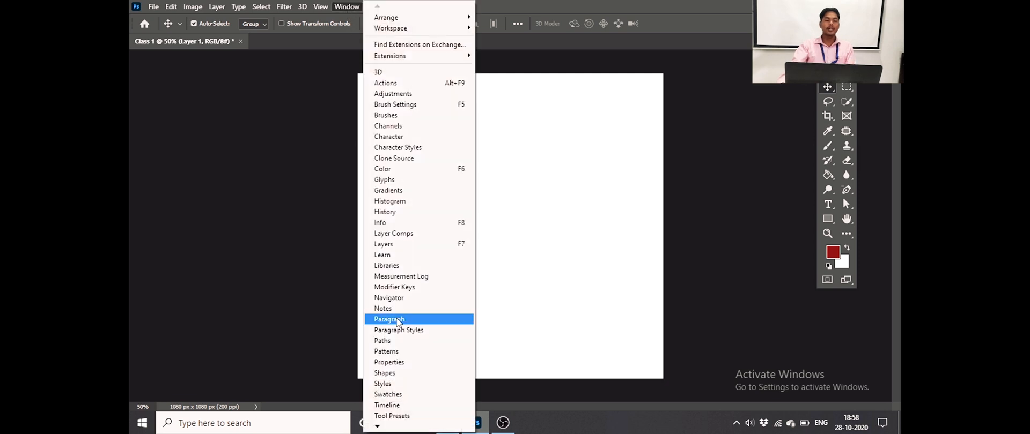
left_click(397, 247)
Show the Color panel and place it beside the Layers panel, over the canvas's upper-left corner.
left_click(347, 7)
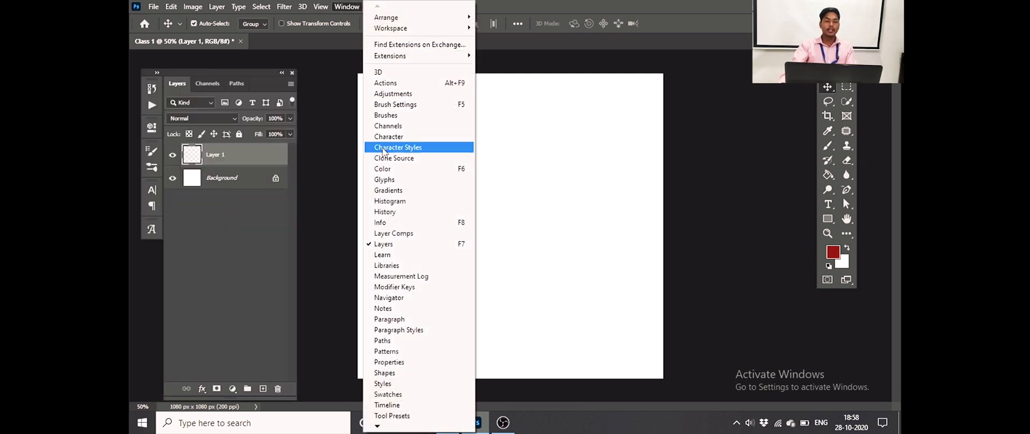
left_click(386, 170)
left_click_drag(434, 87, 388, 91)
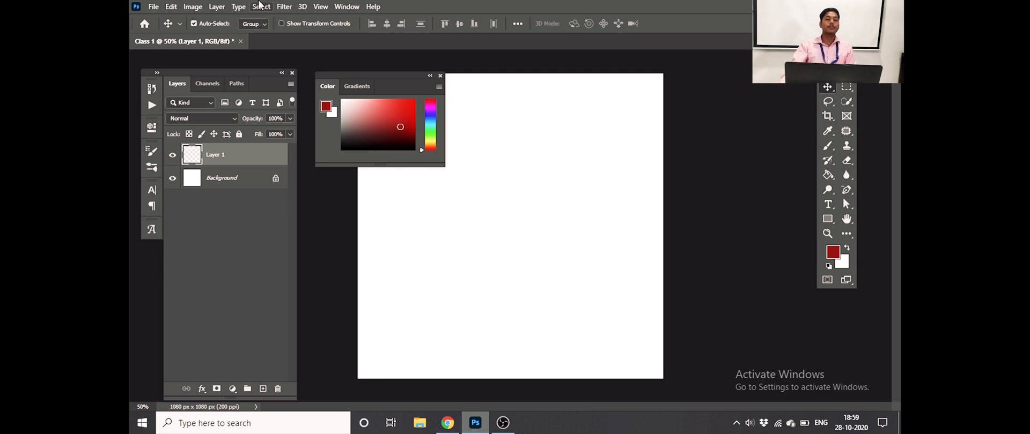
Reset the Essentials workspace to its default panel layout.
left_click(343, 7)
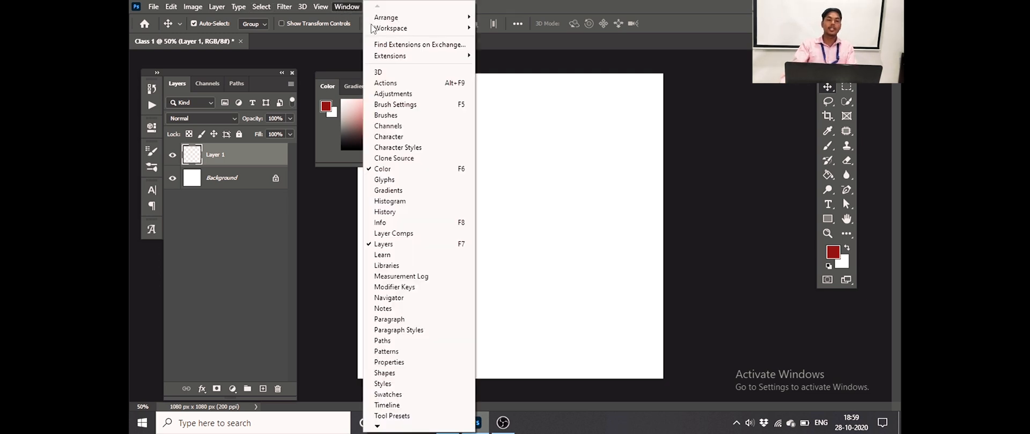
mouse_move(392, 31)
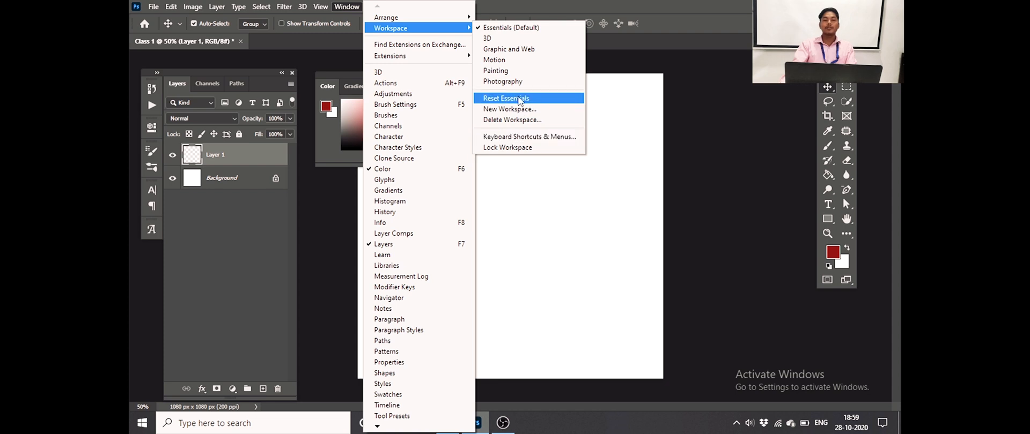
left_click(519, 101)
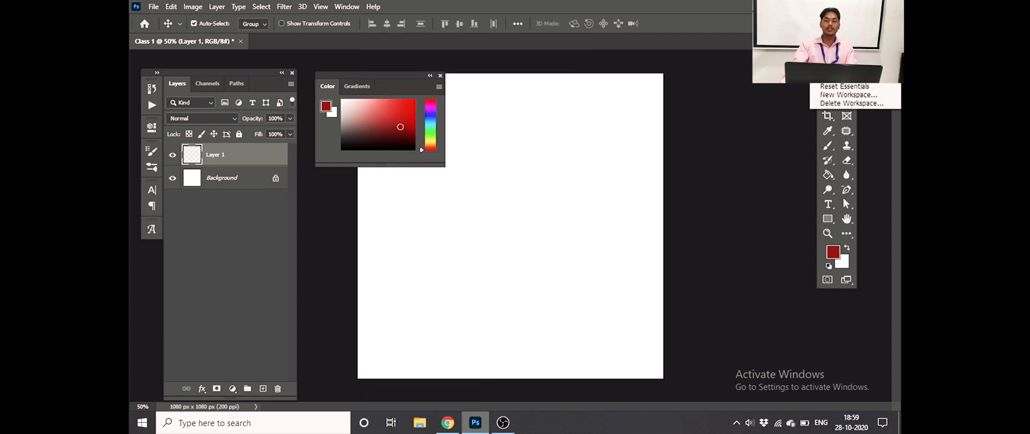
left_click(845, 87)
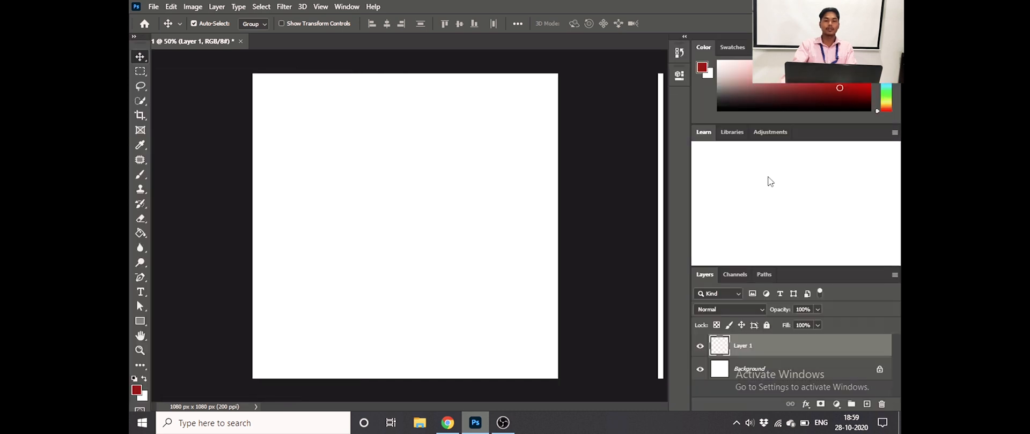